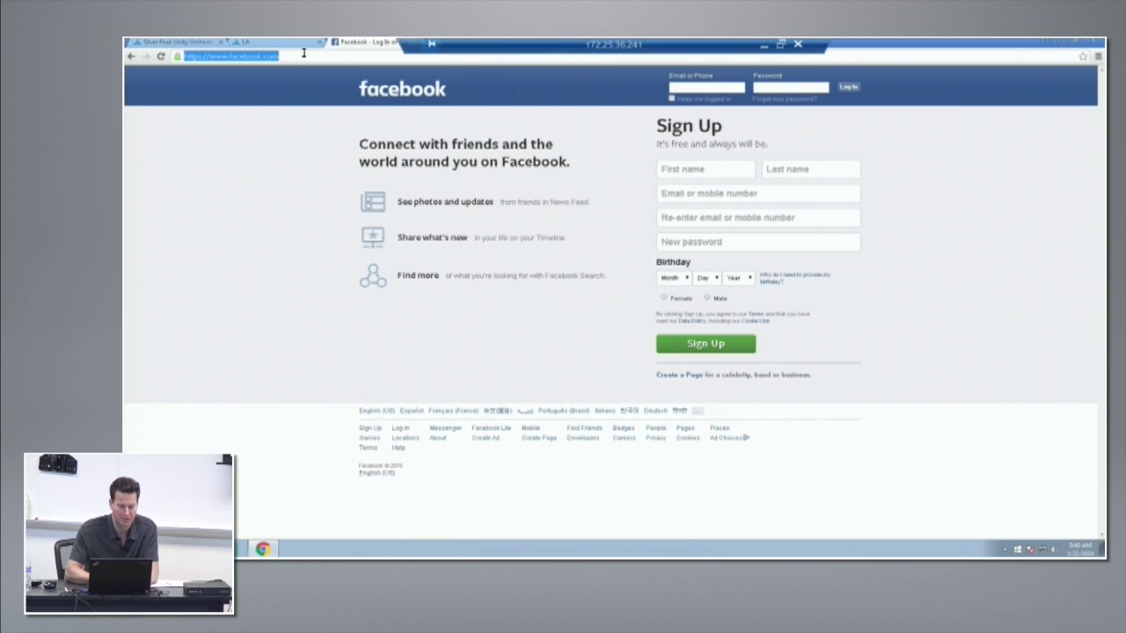
Step: Load twitter.com in the Chrome tab in place of the Facebook sign-up page
text(twitter.com)
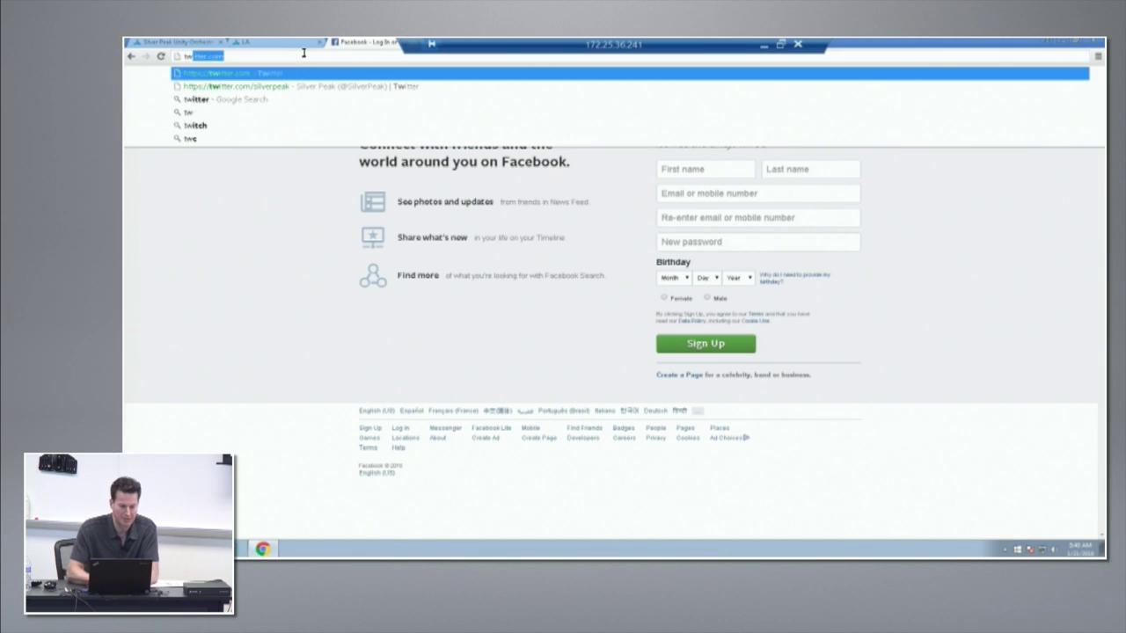
key(Return)
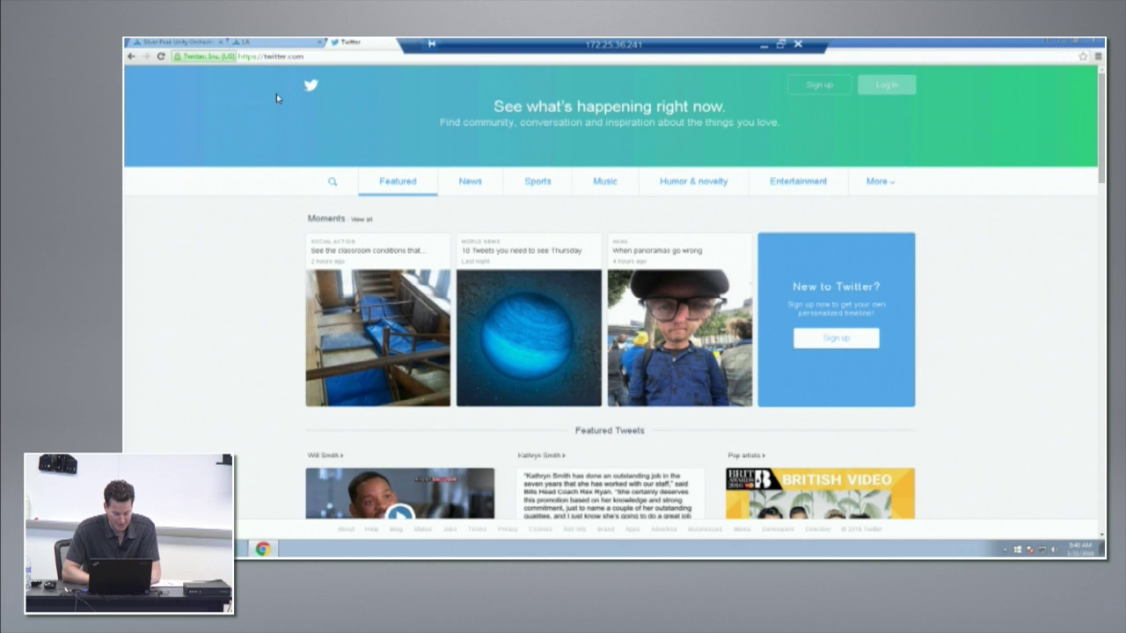
click(763, 44)
Step: In the Zscaler portal, dismiss the evaluation notice, go to Dashboard, and dismiss the session-expired message
mouse_move(498, 133)
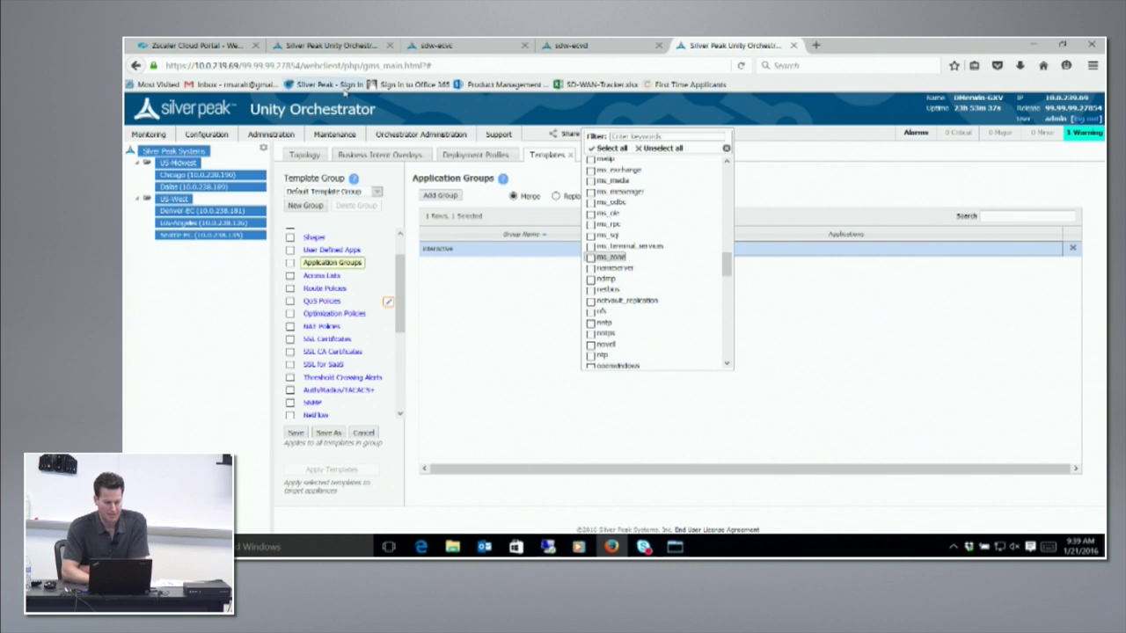
click(241, 42)
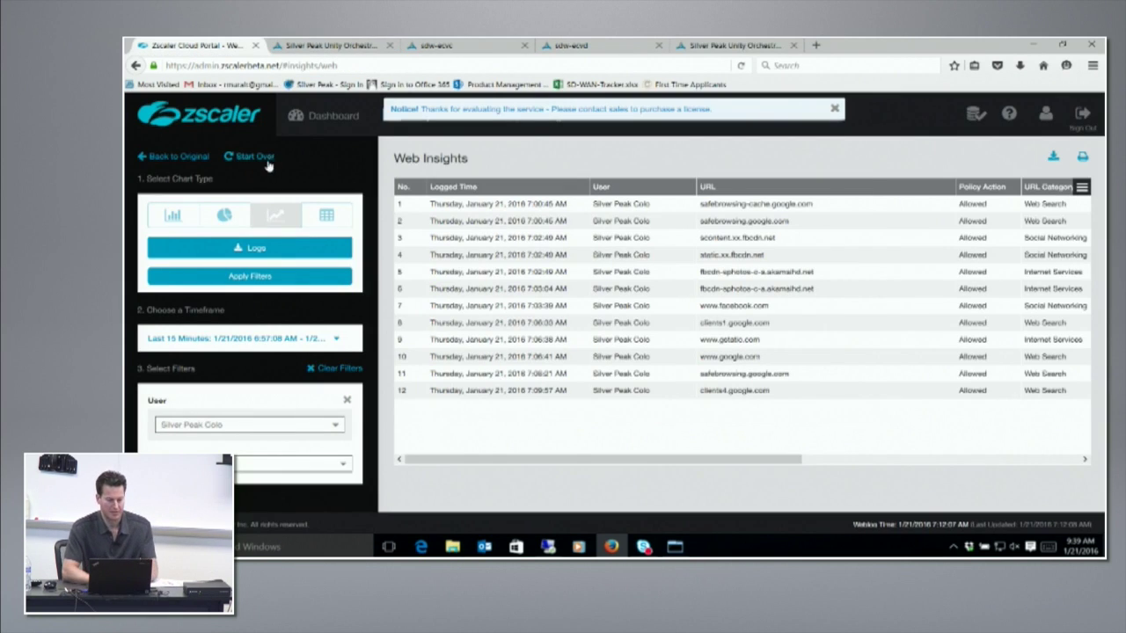
click(832, 110)
mouse_move(398, 132)
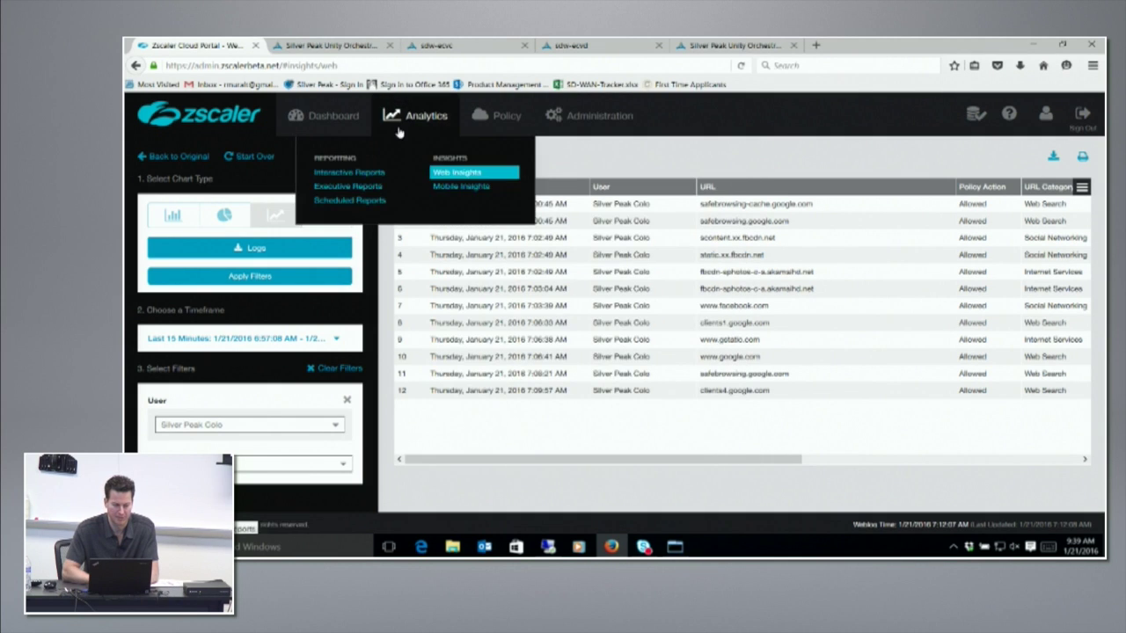
click(321, 119)
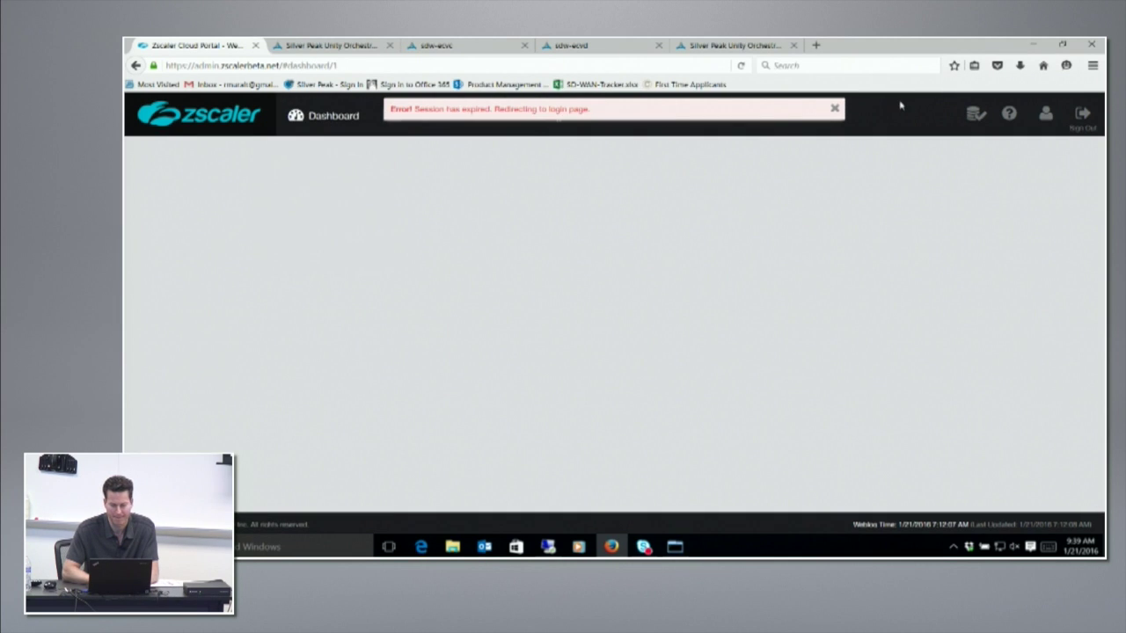
click(836, 108)
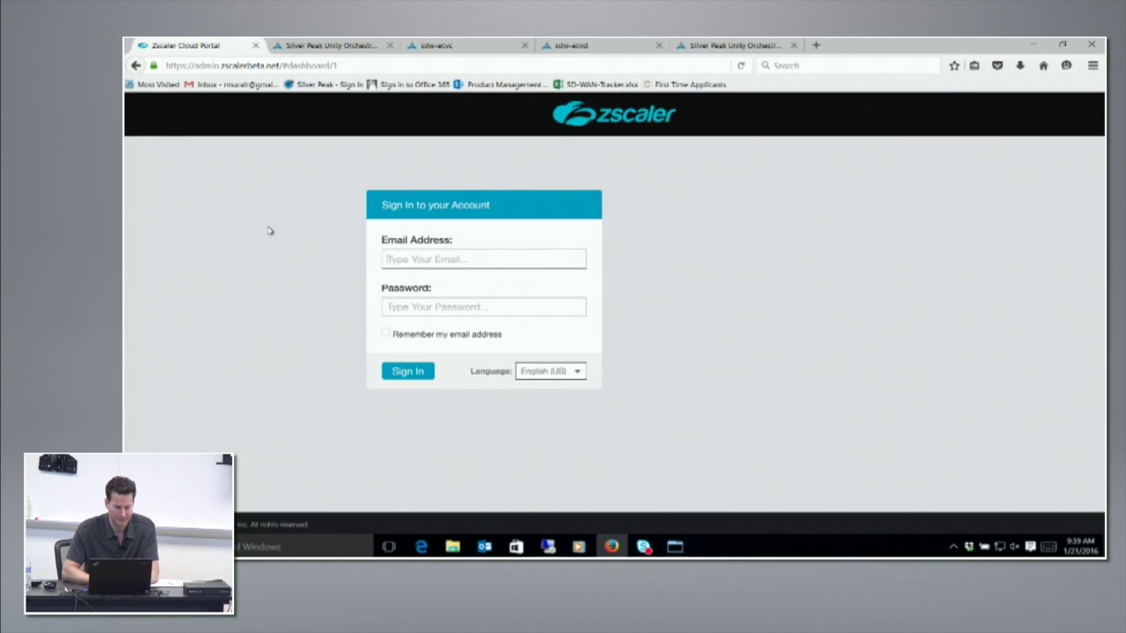
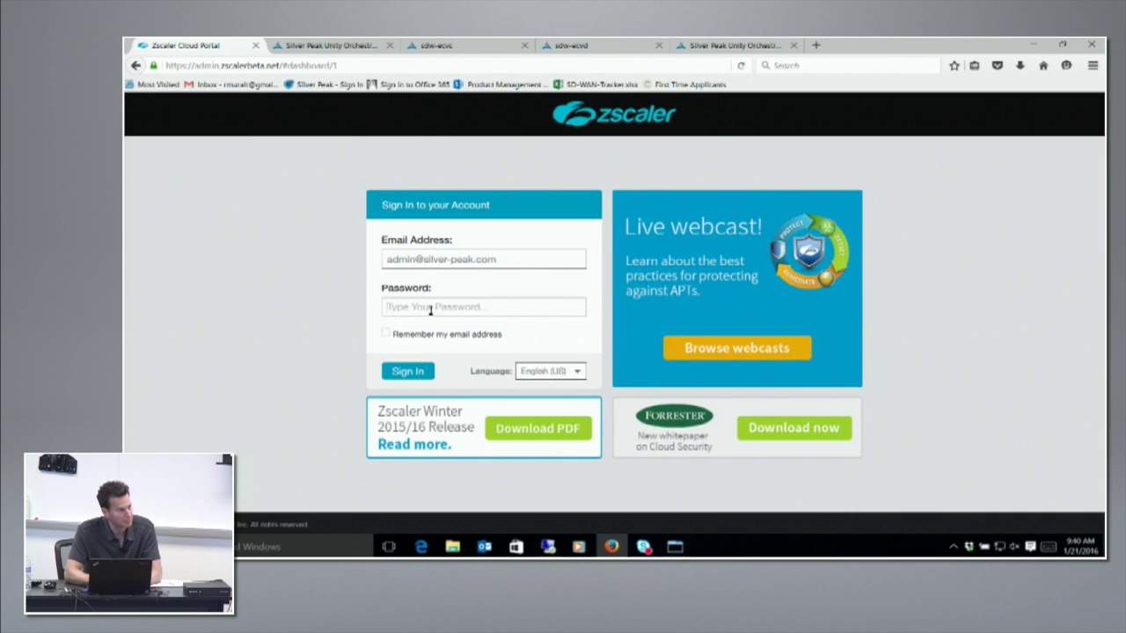
Step: Sign in to the Zscaler portal with the admin account's email and password
click(430, 310)
text(a)
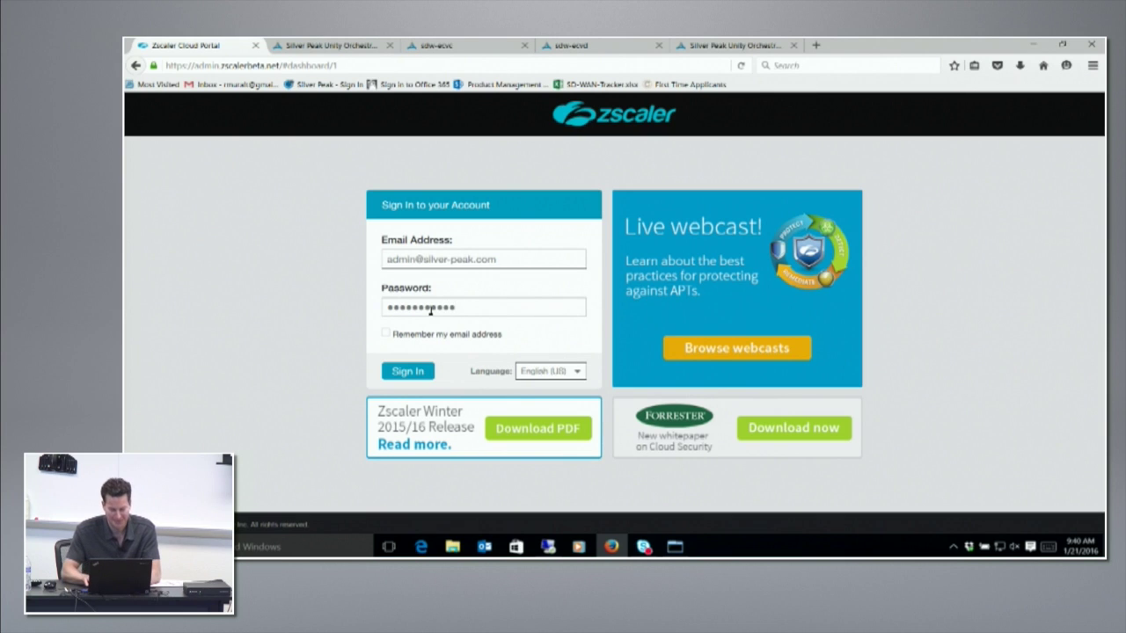
click(391, 371)
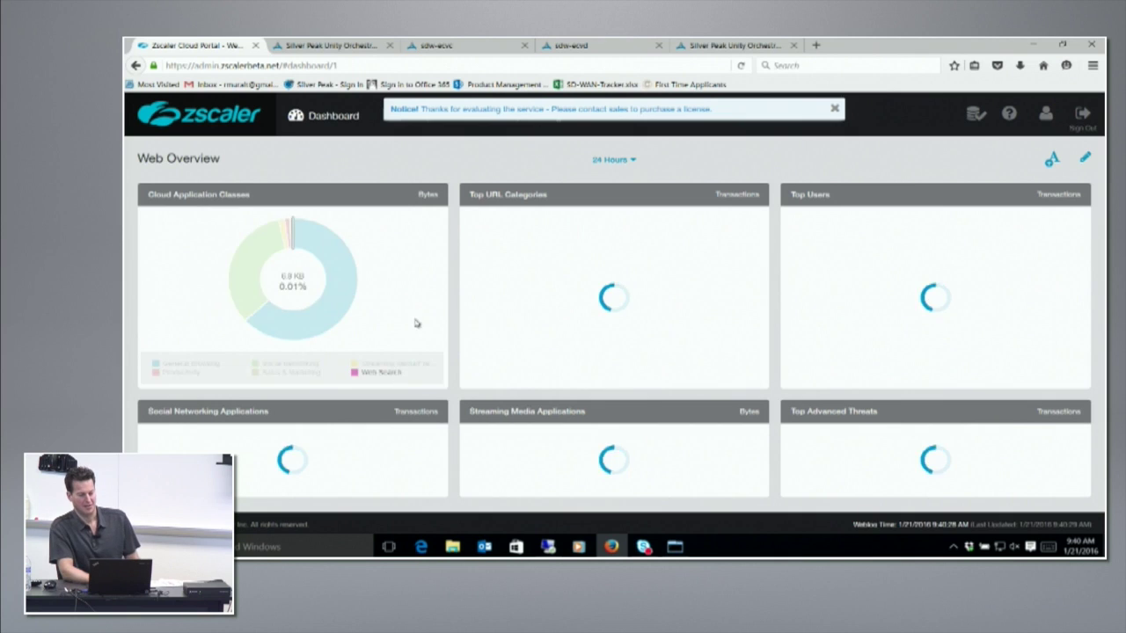
Step: Dismiss the evaluation notice and choose View Logs for Silver Peak Colo under Top Users
click(836, 109)
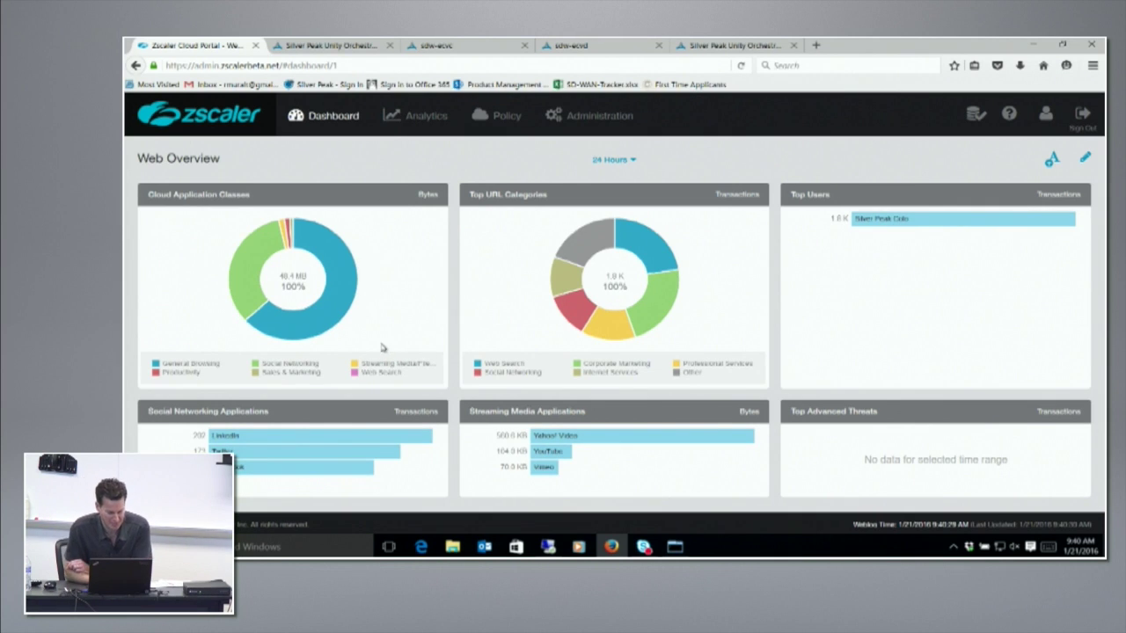
click(886, 221)
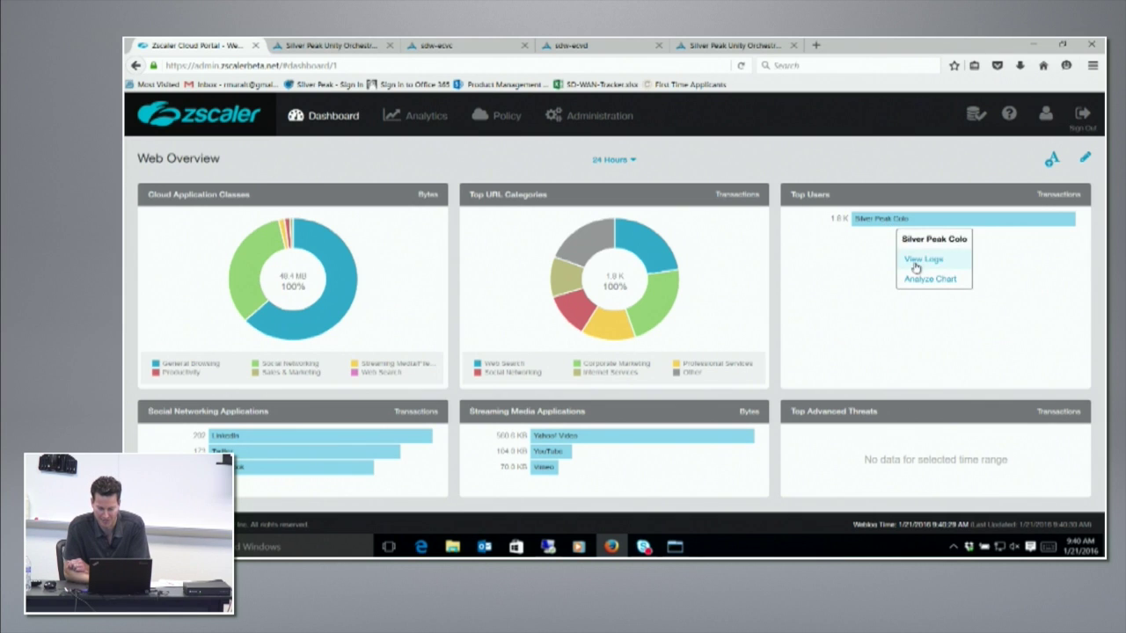
click(921, 258)
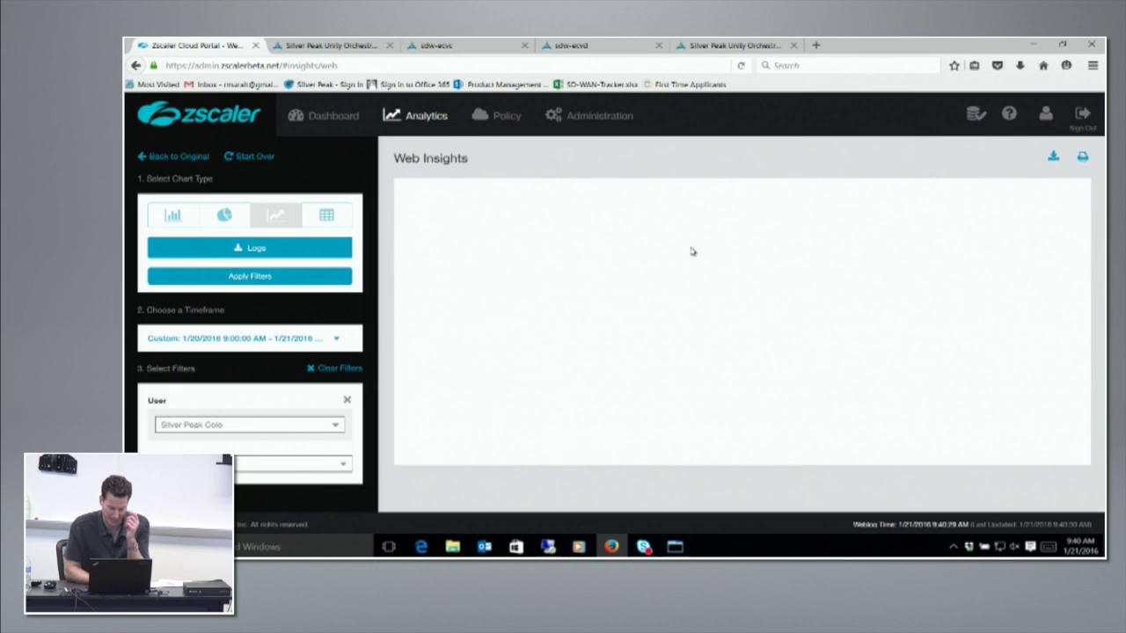
Step: Filter the Web Insights log to Last 5 Minutes and review the listed requests
click(251, 338)
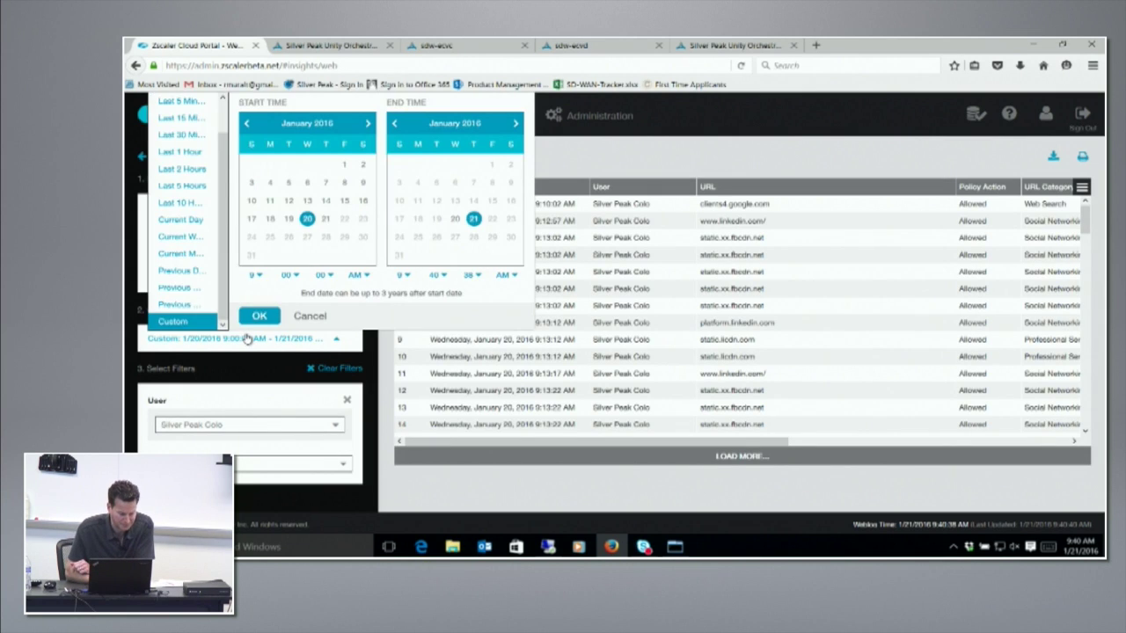
scroll(211, 134, up, 2)
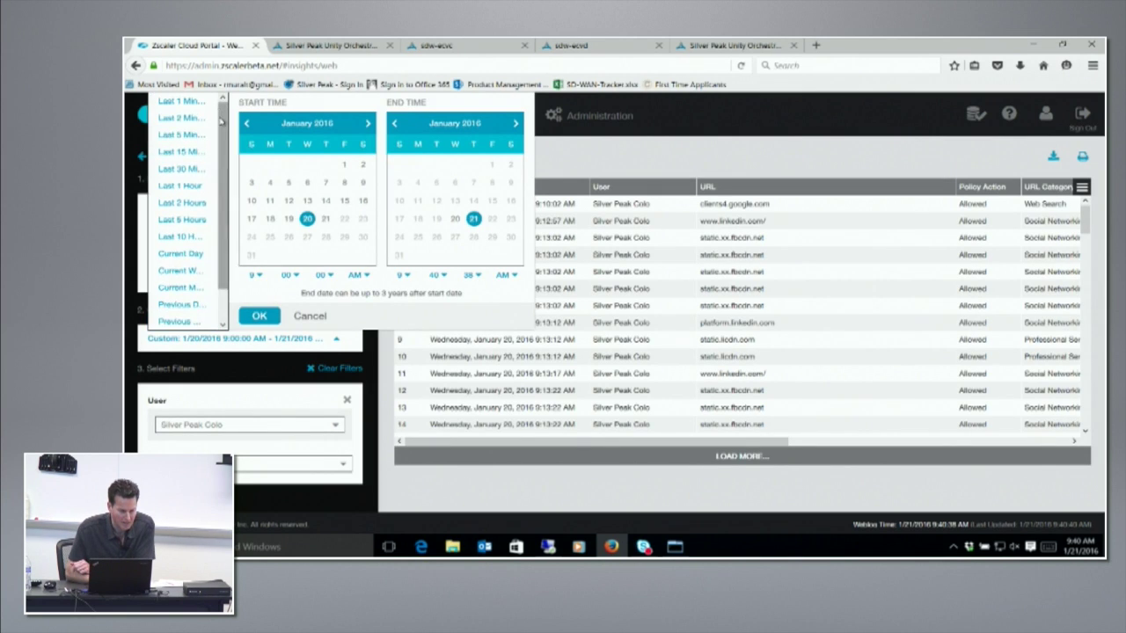
click(197, 135)
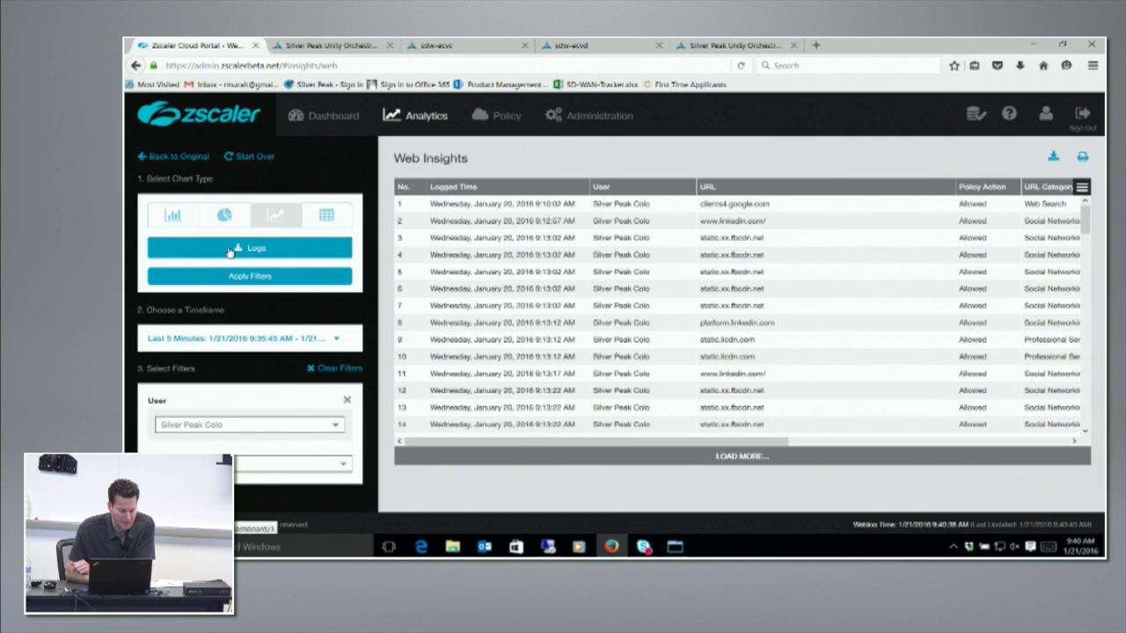
click(269, 278)
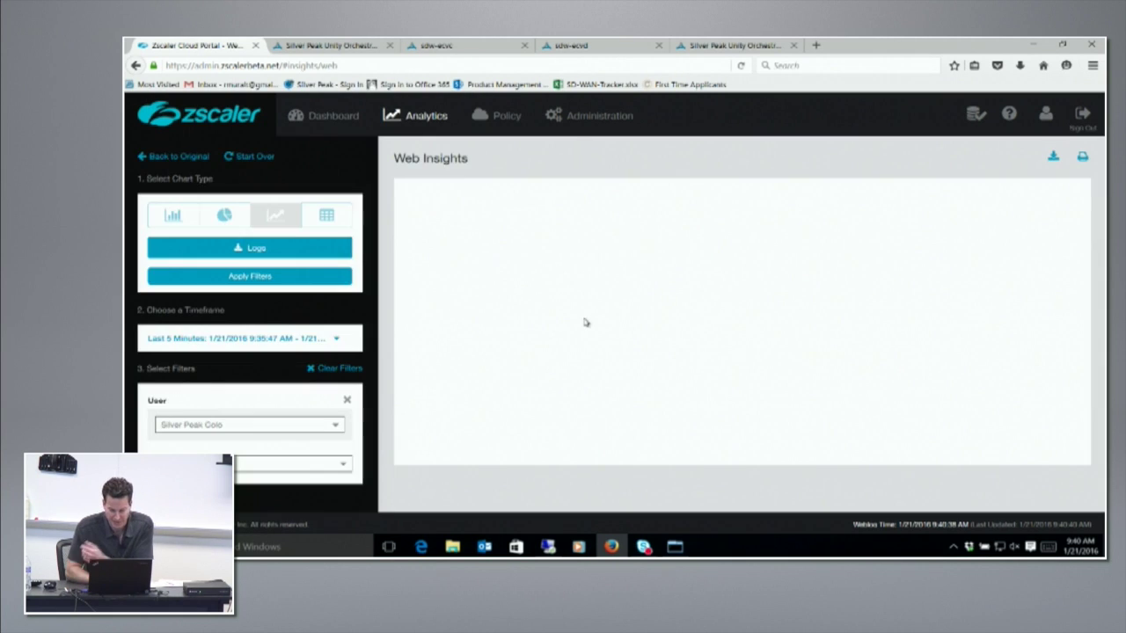
scroll(745, 367, down, 5)
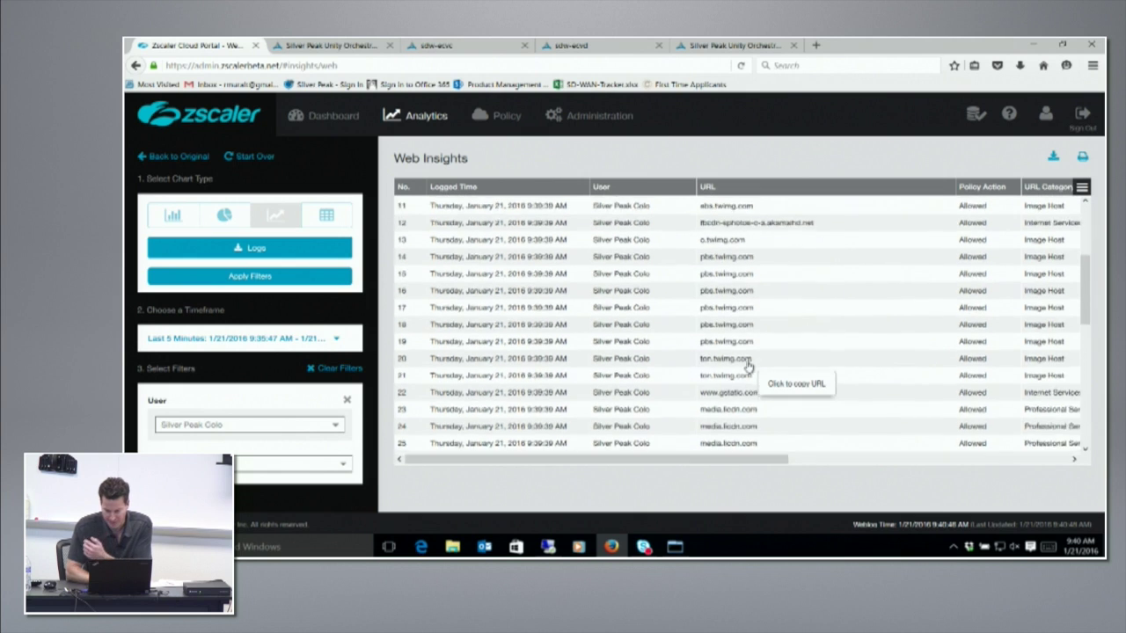
scroll(748, 368, down, 3)
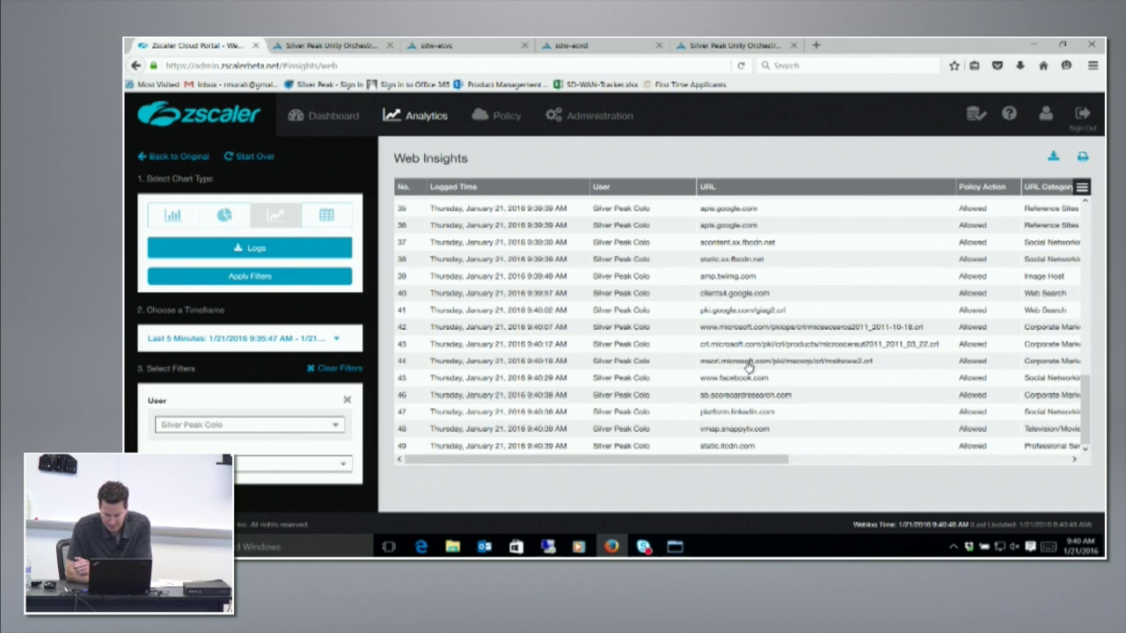
scroll(813, 271, up, 1)
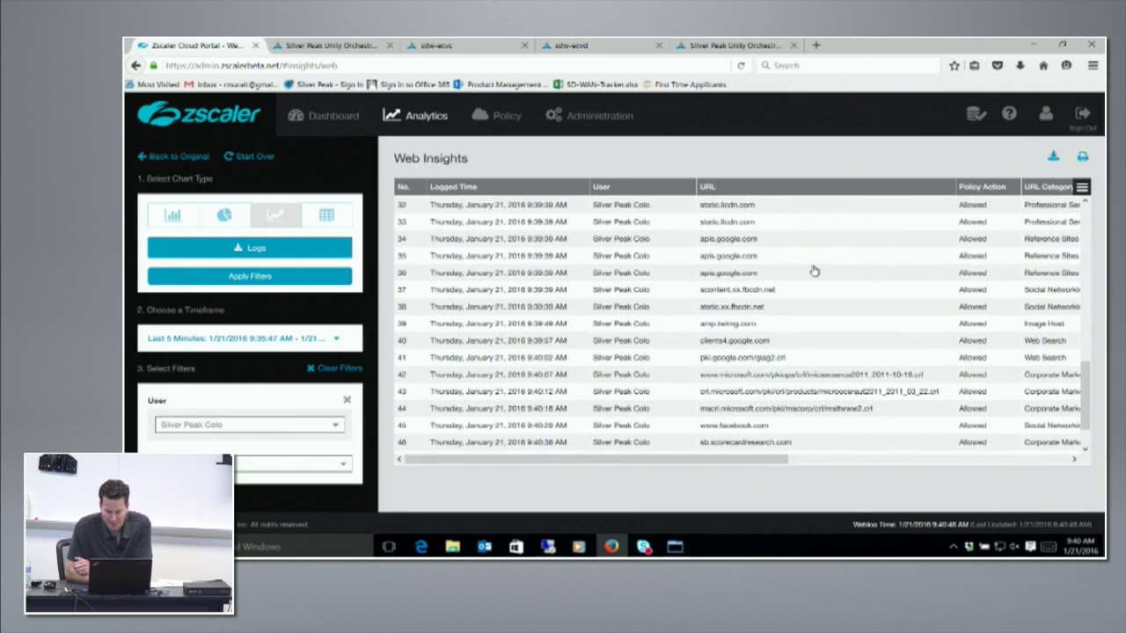
Step: Narrow the log timeframe to Last 1 Minute, apply it, and refresh the results
click(240, 337)
click(233, 109)
click(234, 286)
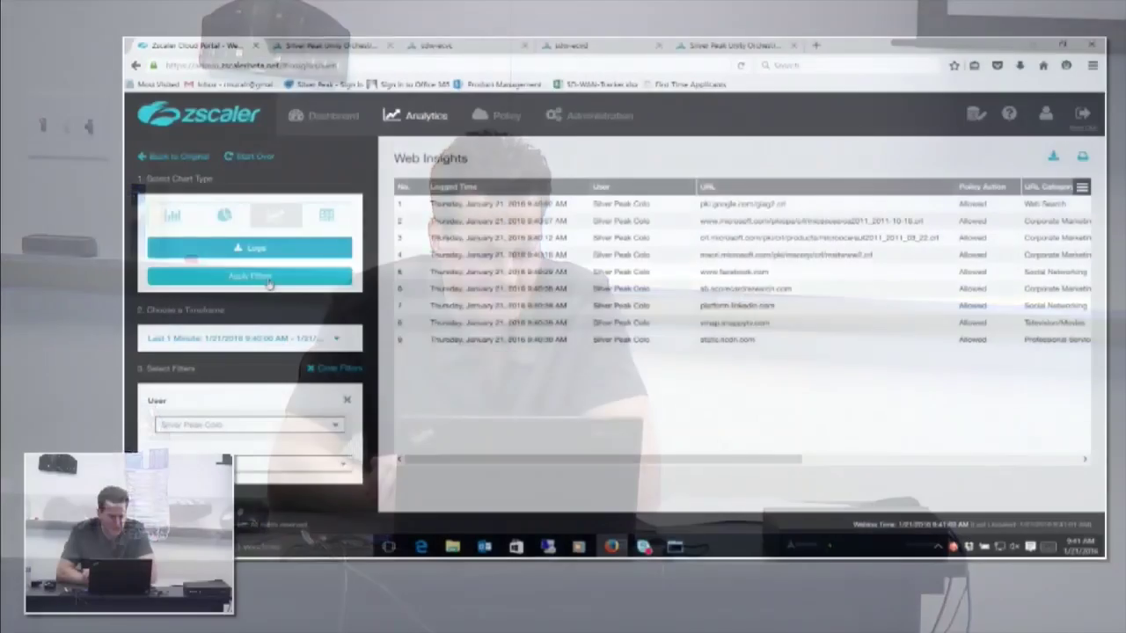
click(268, 278)
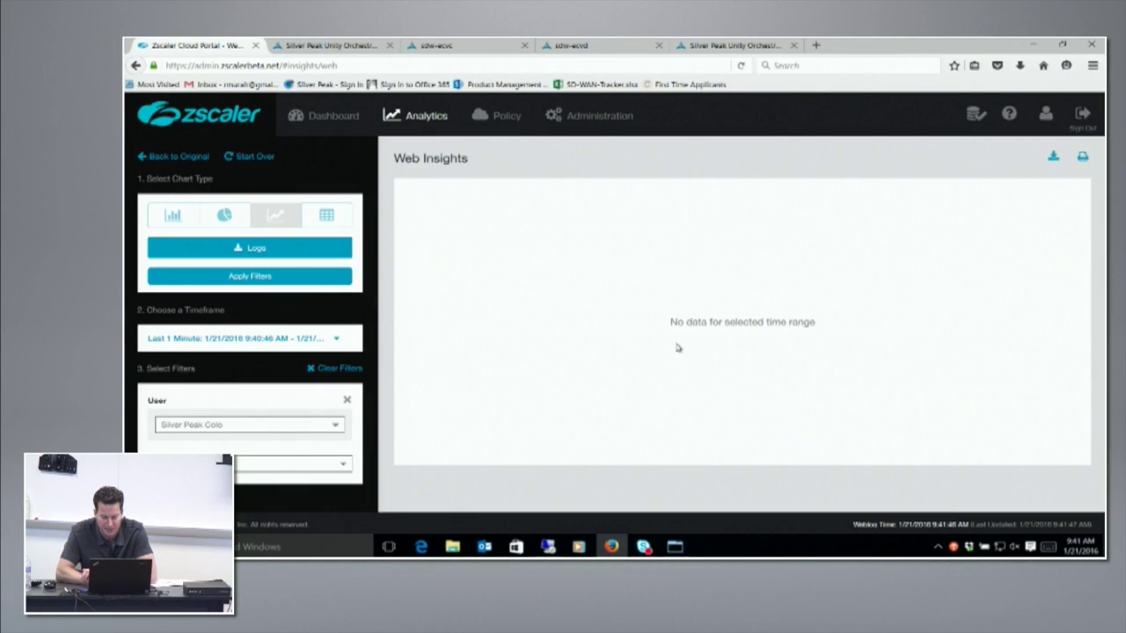
Step: Widen the Web Insights timeframe to Last 2 Minutes and apply the filter
click(284, 341)
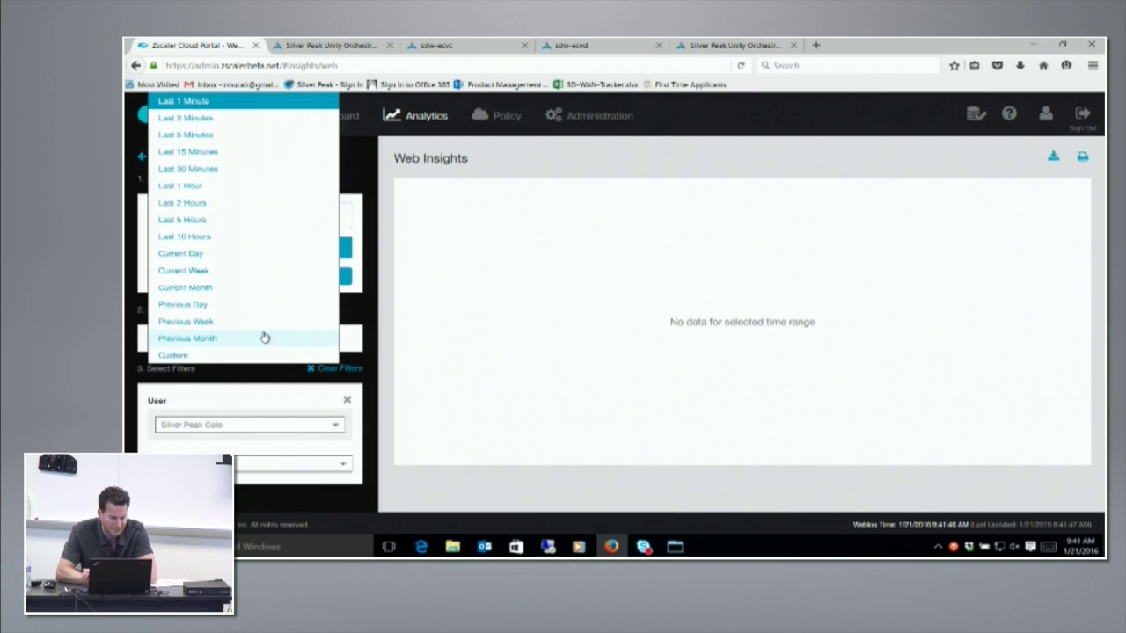
click(239, 121)
click(251, 276)
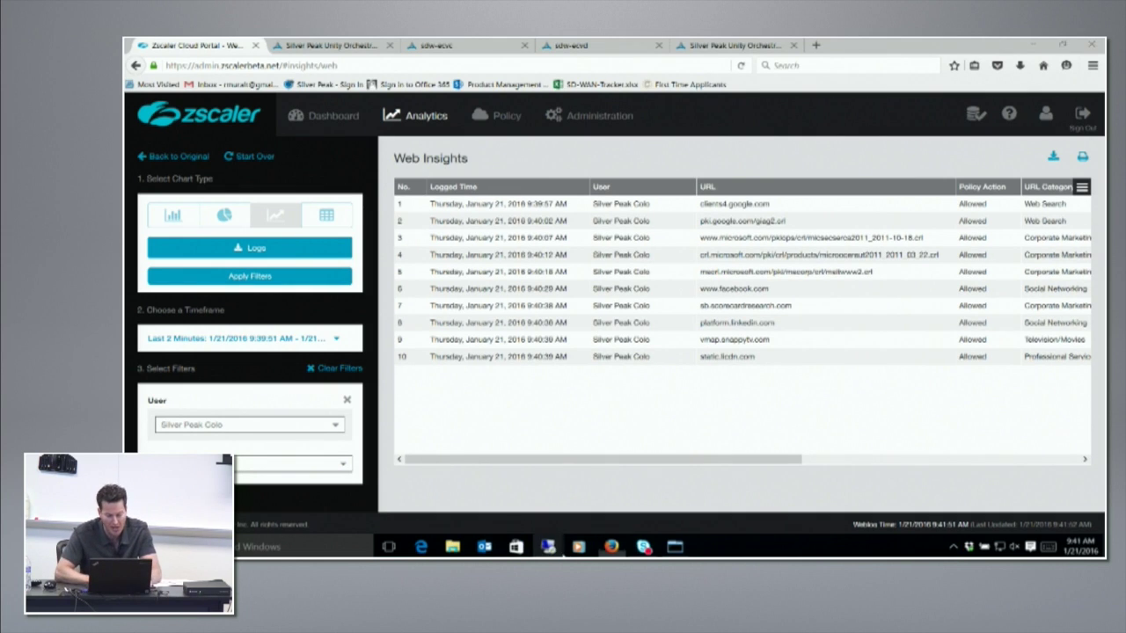
mouse_move(550, 541)
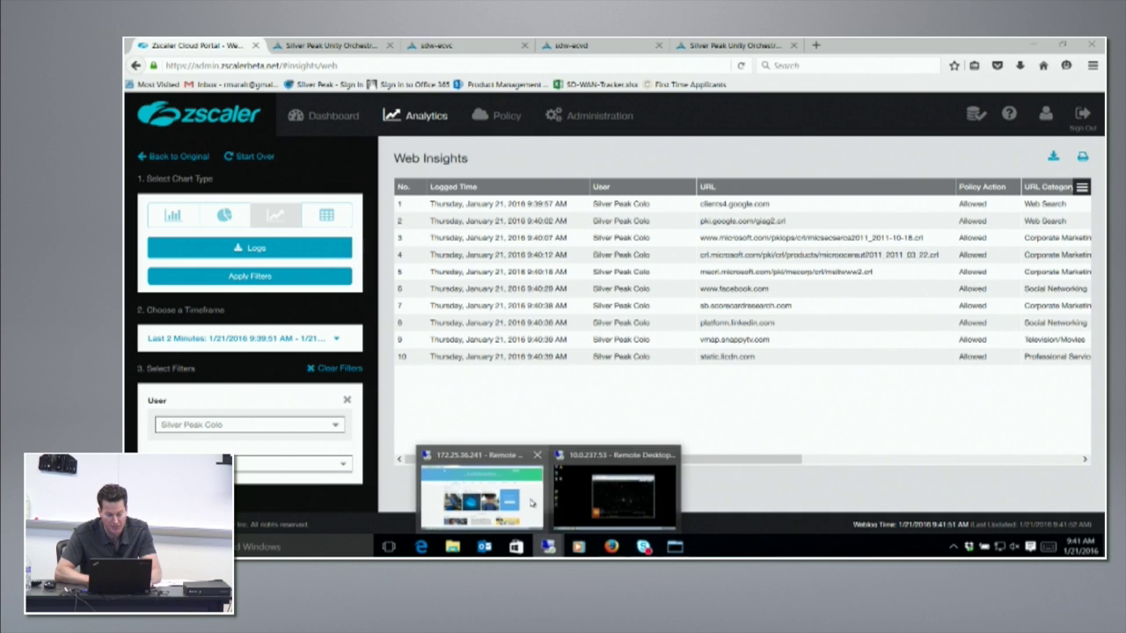
click(532, 503)
Step: Check the LA appliance's Tunnels table and zscaler1 Advanced Options, then return to the Zscaler portal
click(270, 44)
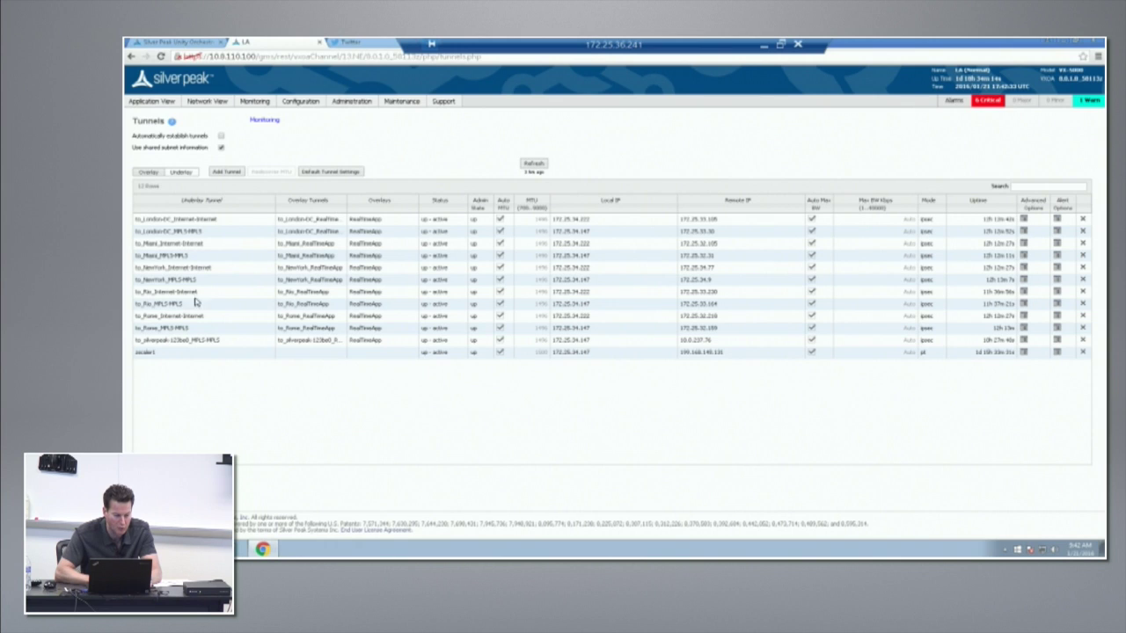
click(1023, 353)
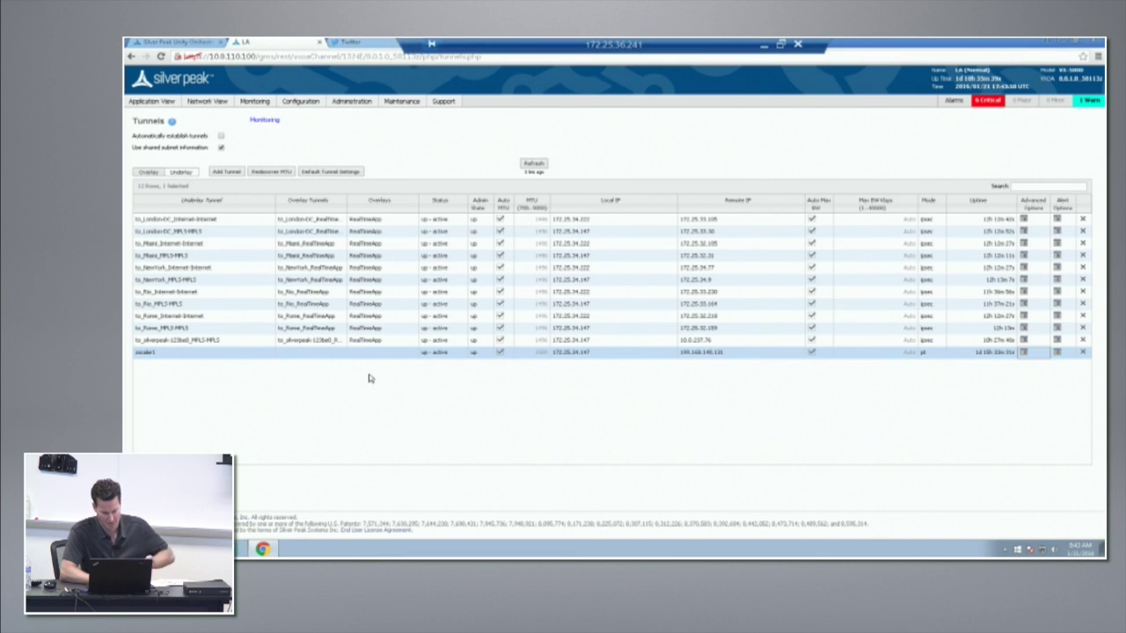
click(776, 47)
key(alt+Tab)
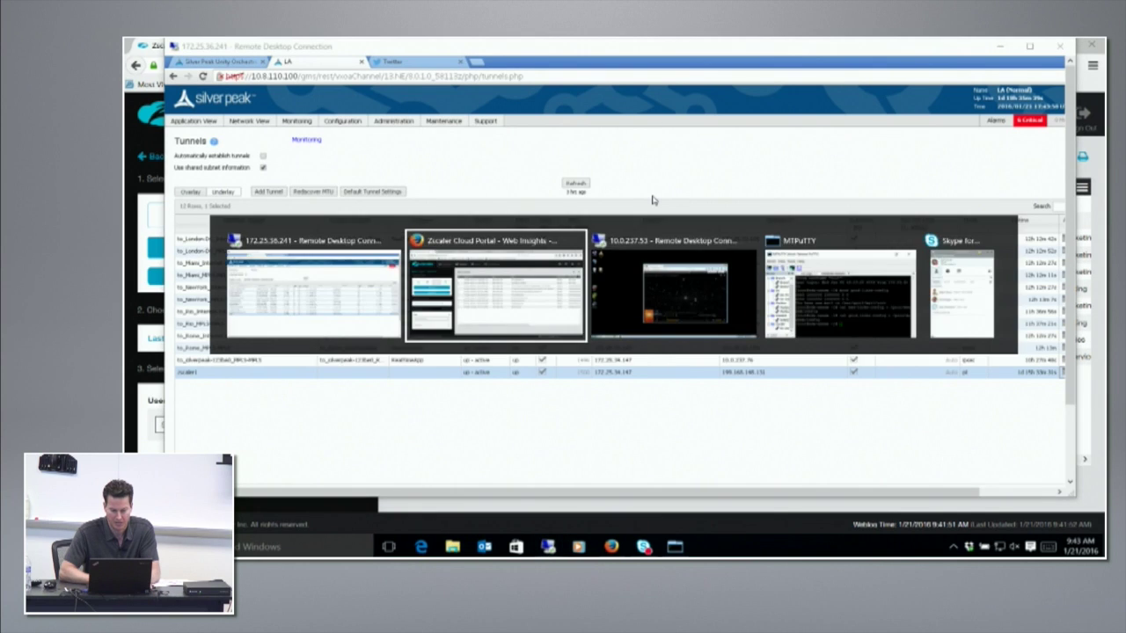